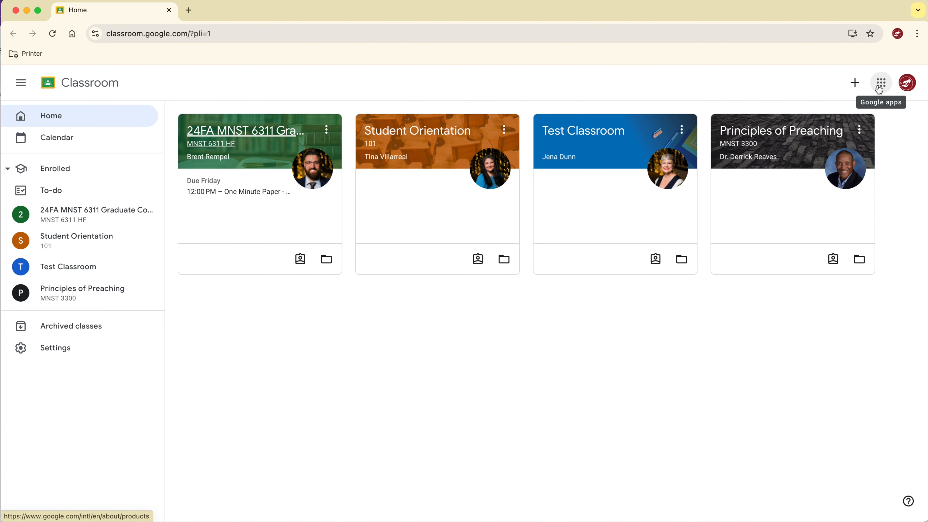
Open Google Drive from the apps launcher and create a new Google Docs document.
click(879, 90)
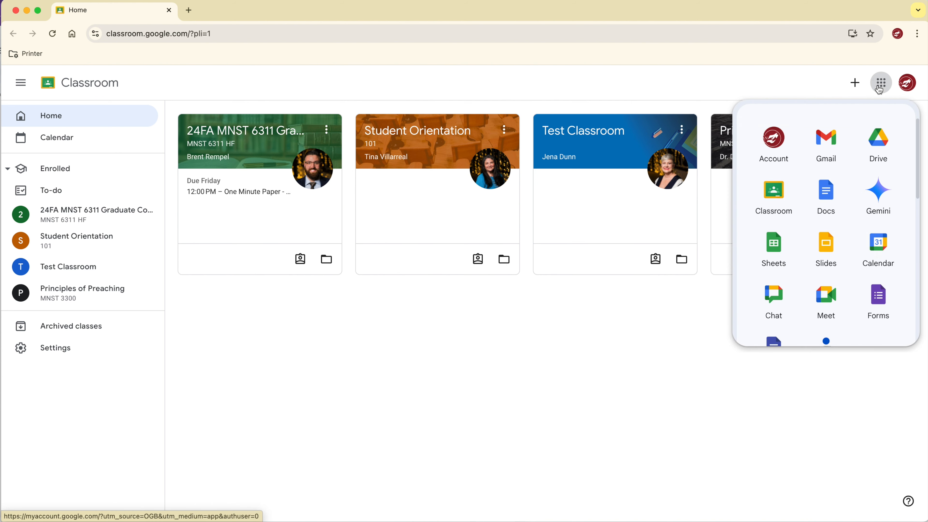
click(875, 146)
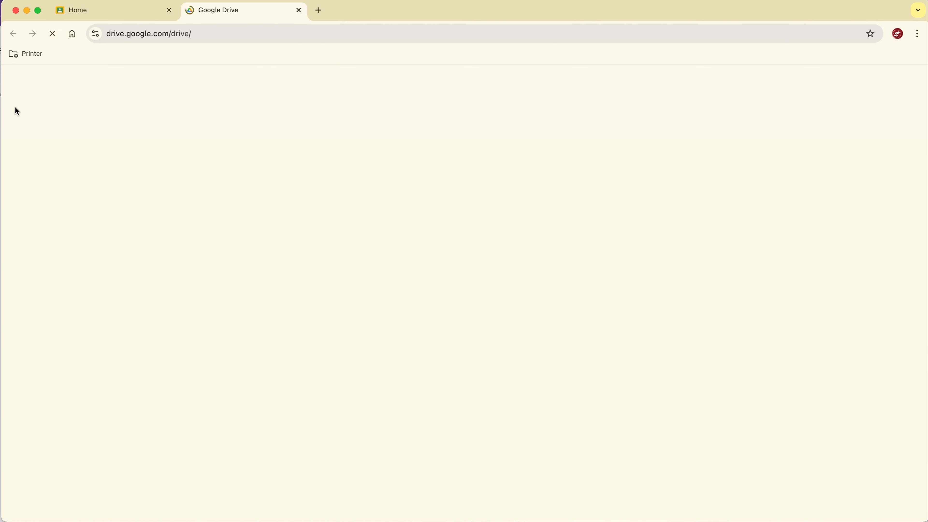
click(48, 122)
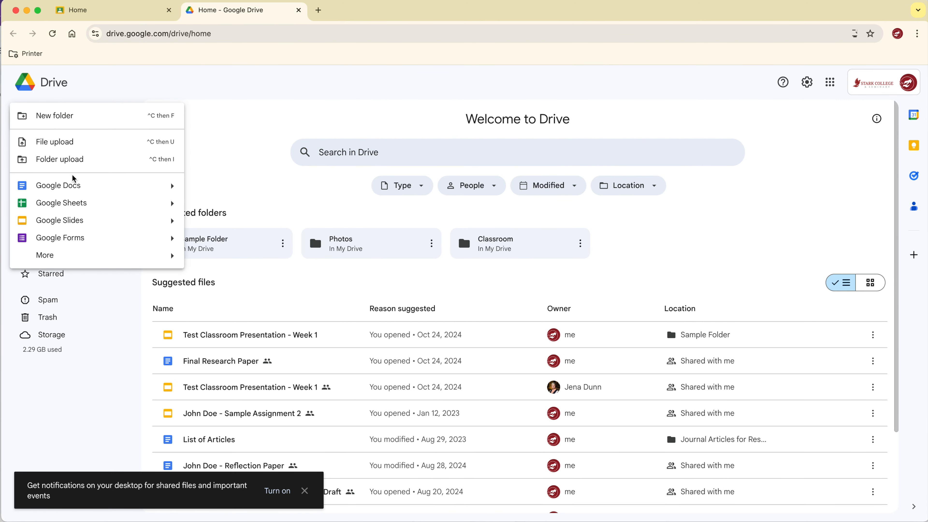
click(127, 186)
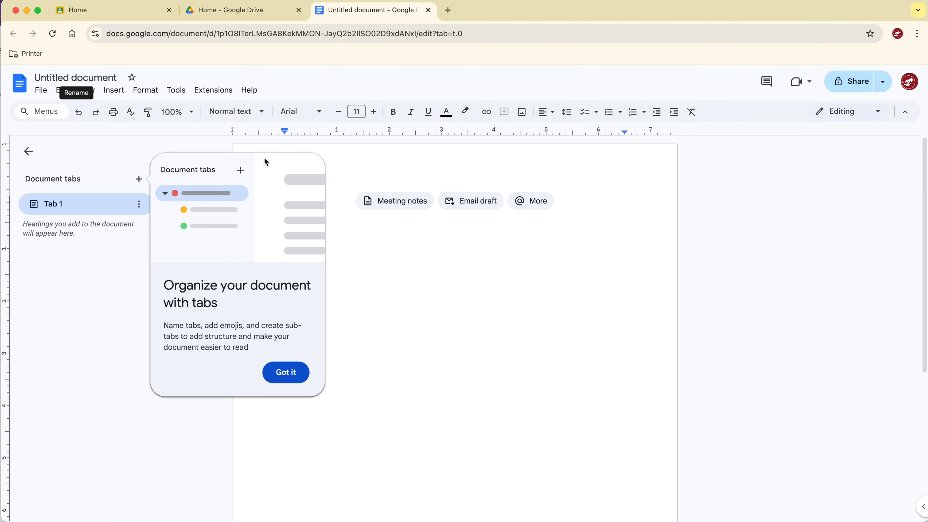
Rename the document to Formatting Practice and dismiss the document tabs tip.
click(91, 79)
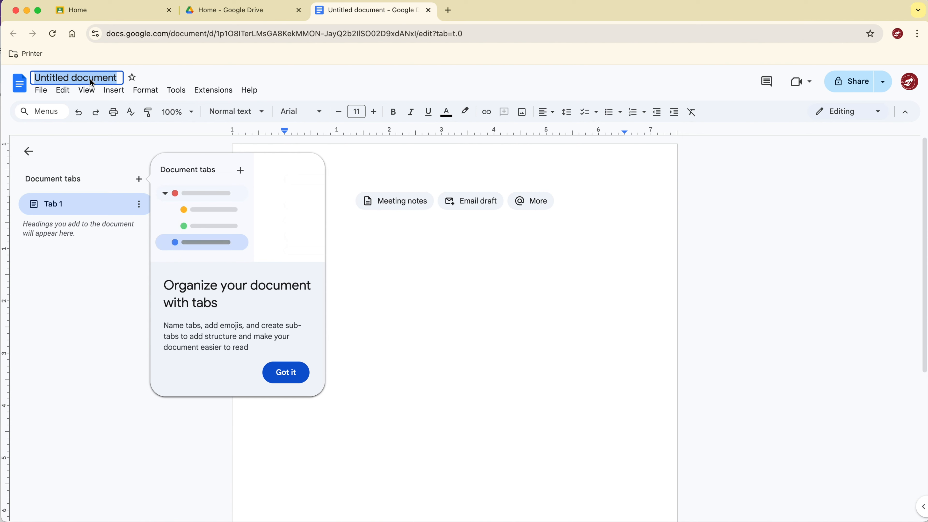
text(Formatting)
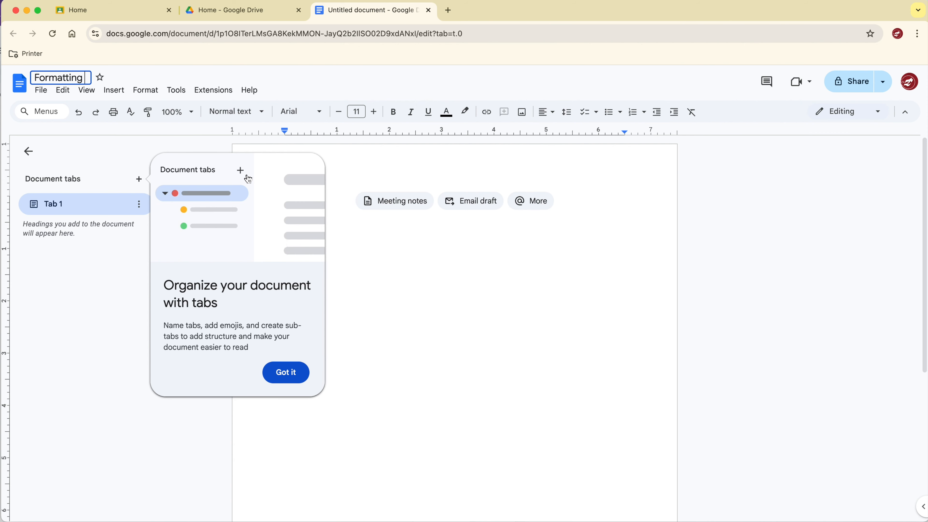
text( Practice)
key(Return)
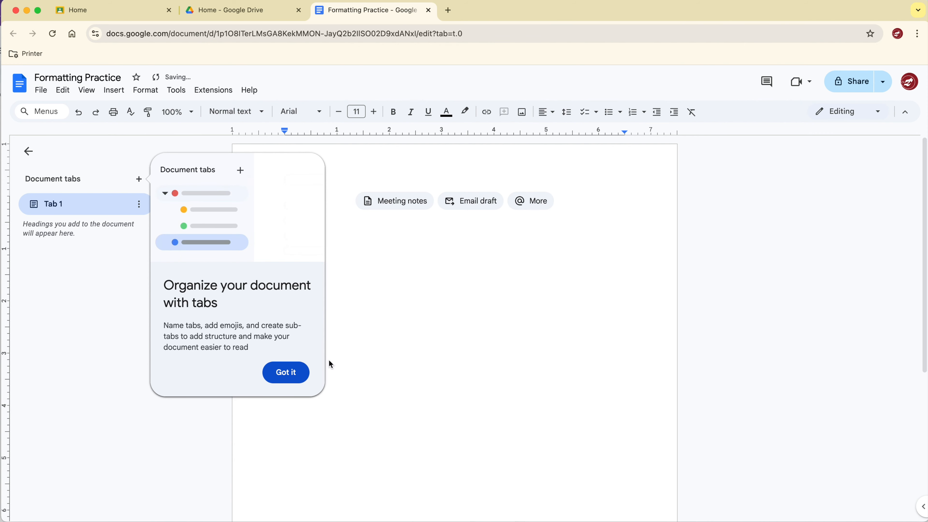
click(285, 376)
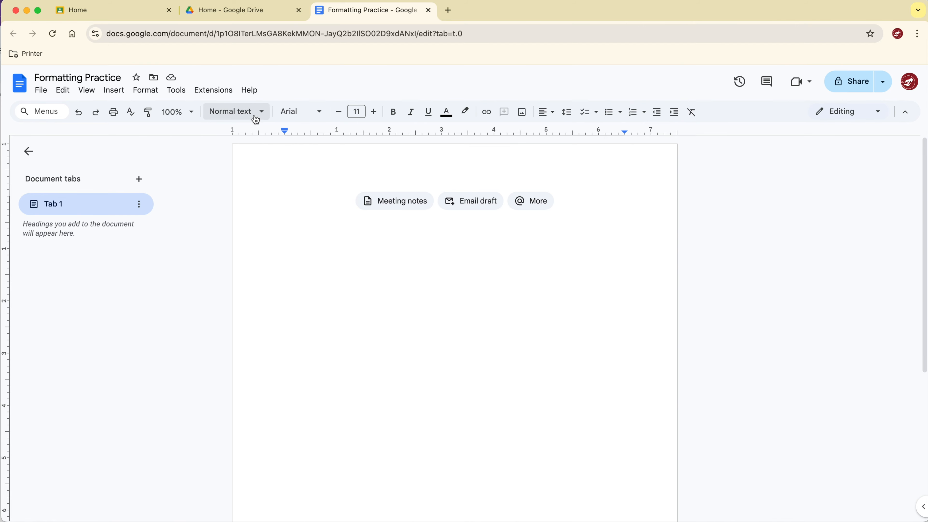
Set the font to Times New Roman and start typing the word Test.
click(300, 114)
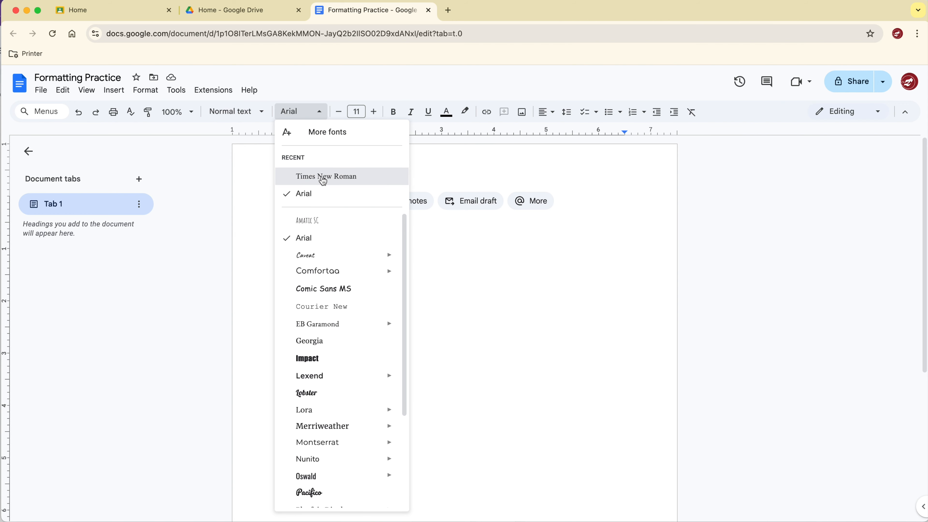
click(318, 178)
text(Tes)
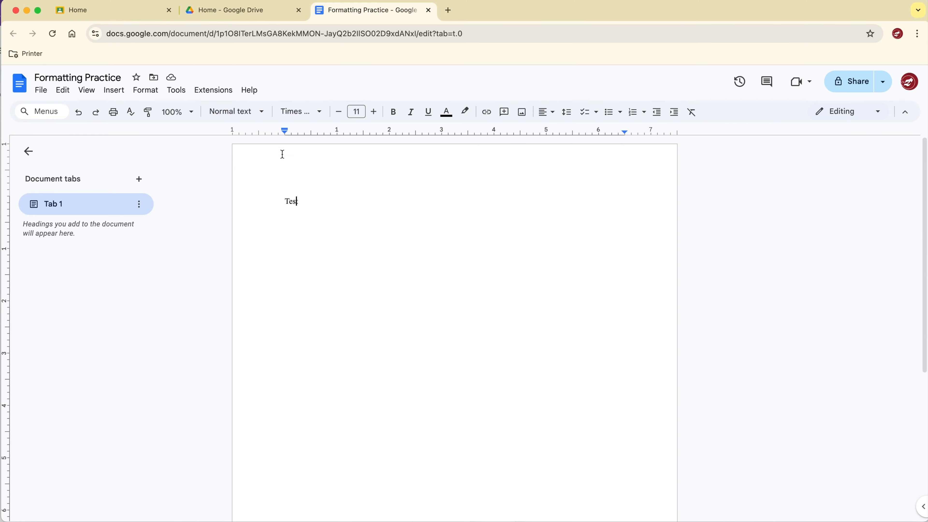
Update the Normal text style to match the current text formatting.
click(236, 113)
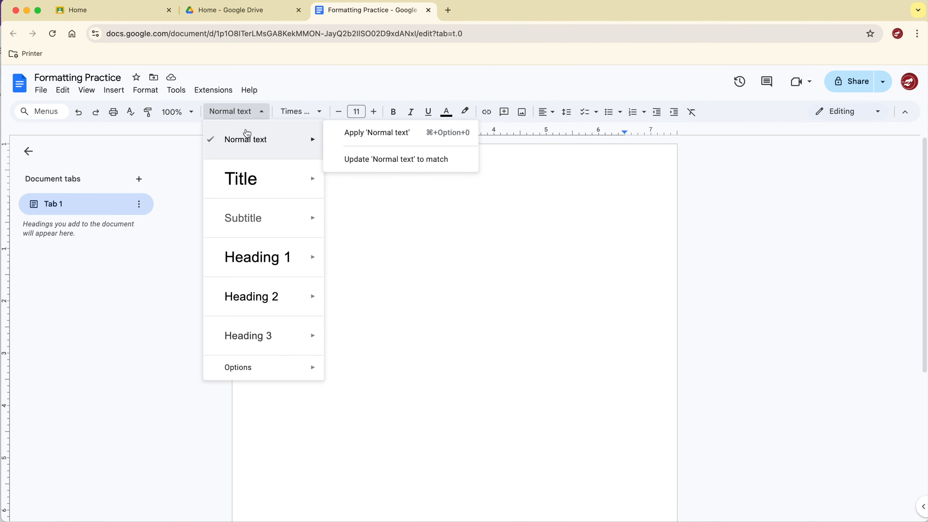
mouse_move(245, 140)
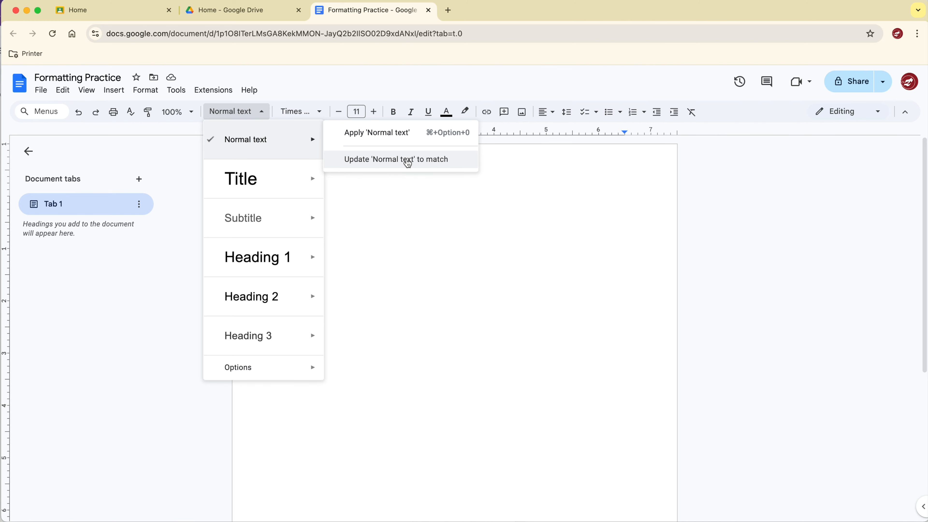
click(408, 160)
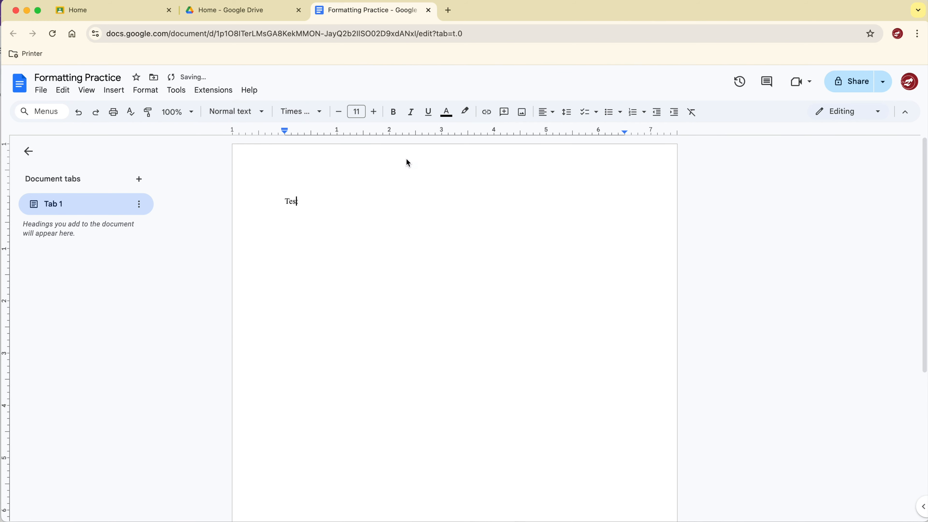
Set the word Test to font size 12 and update the Normal text style to match.
double_click(294, 201)
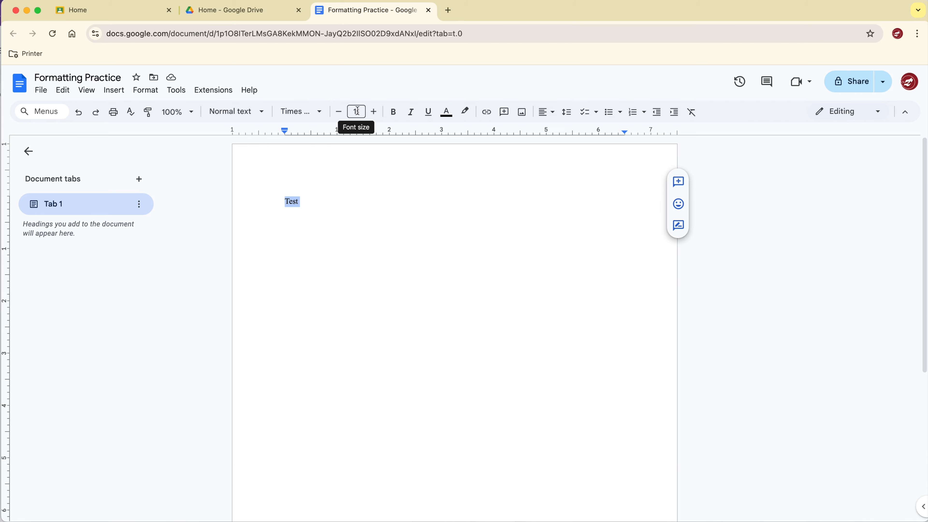
click(373, 112)
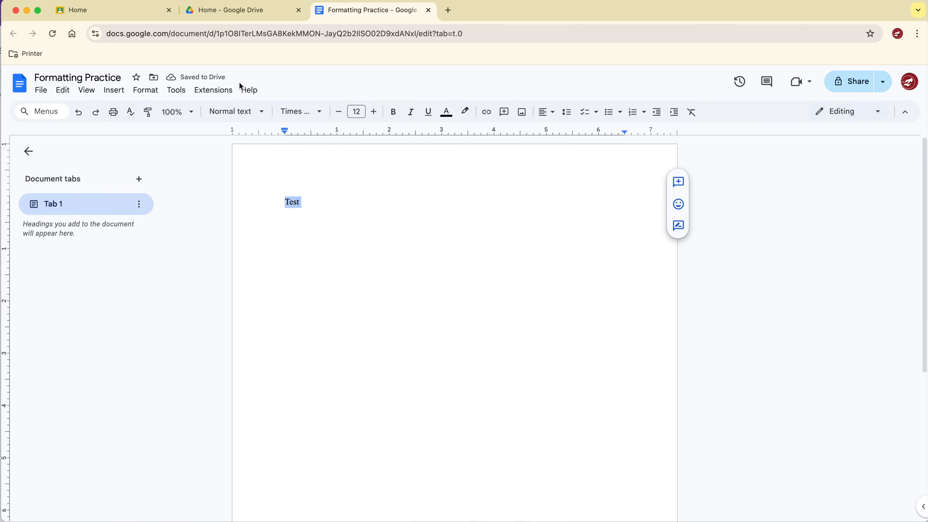
click(250, 120)
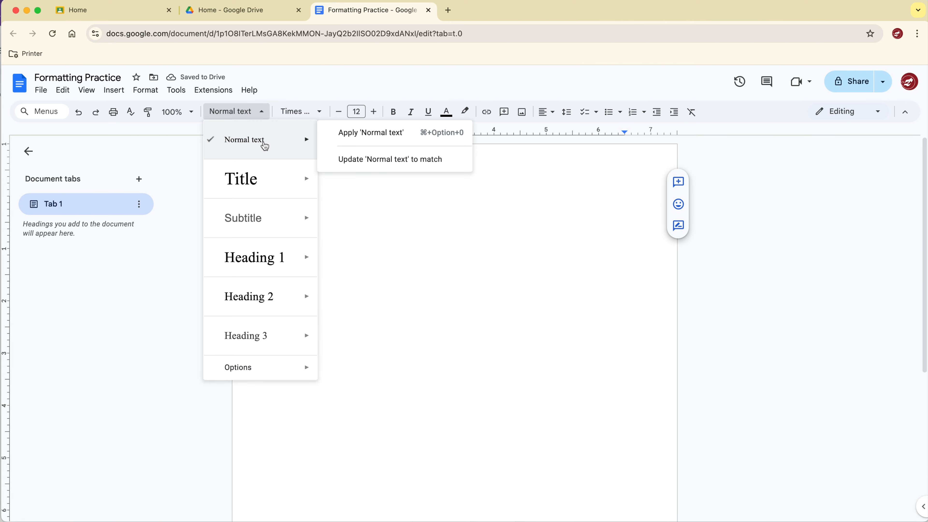
click(394, 161)
Start a new line below Test and type "Typing normal text.".
click(312, 204)
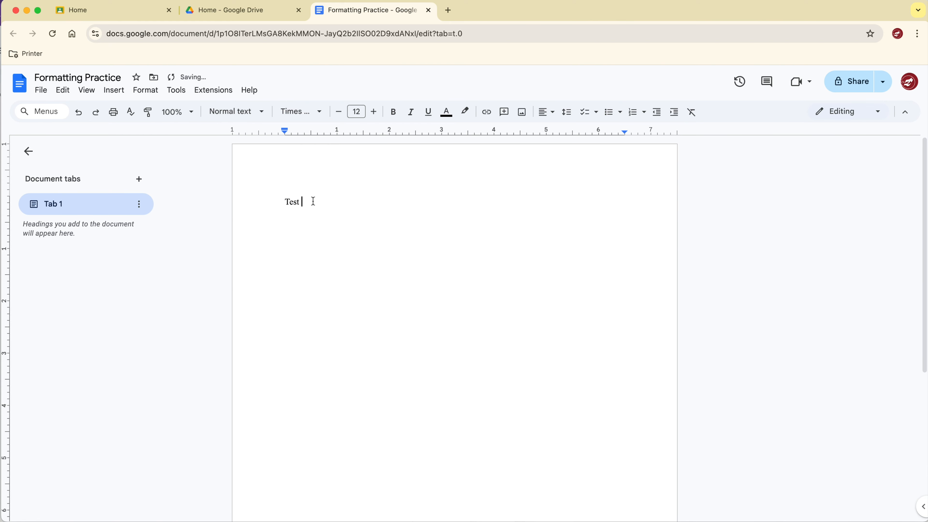
key(Return)
text(T)
key(BackSpace)
text(Typing normal text.)
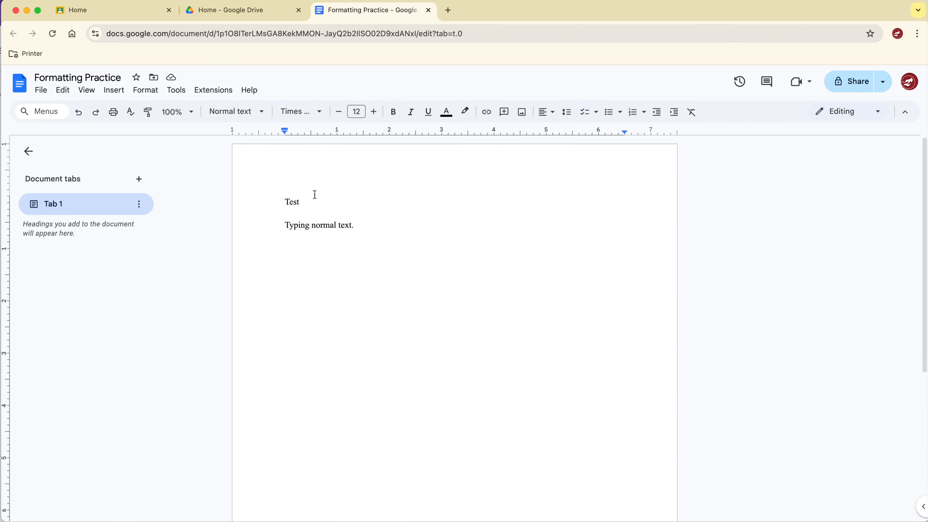
Open Page setup and review the apply-to scope and the four margin fields before closing with OK.
click(41, 91)
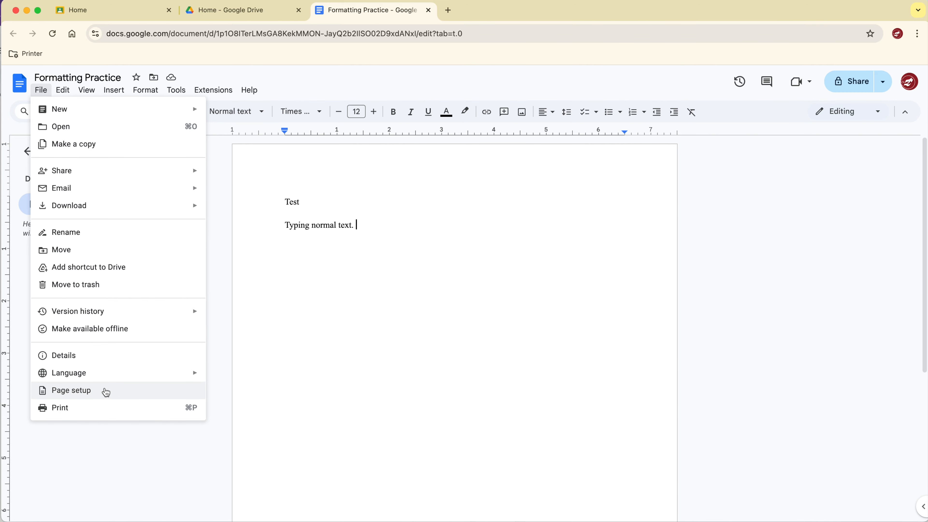
click(106, 391)
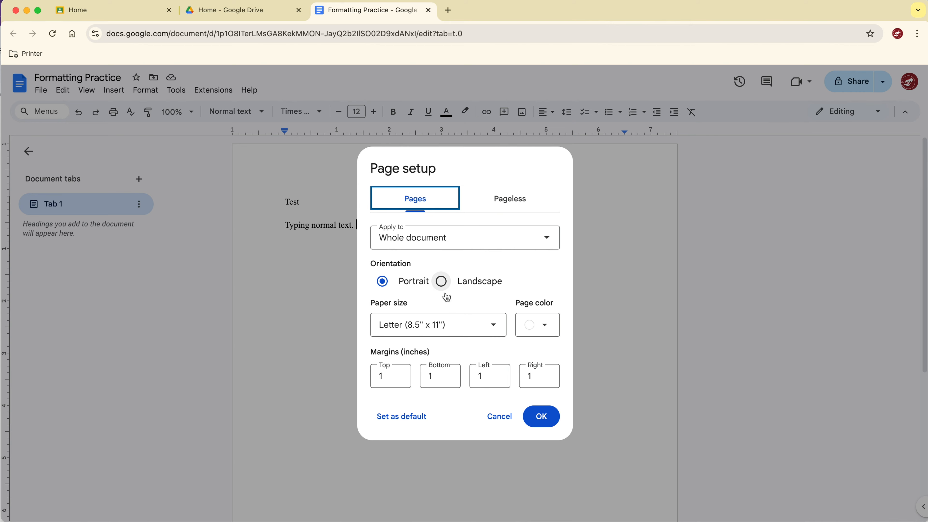
click(414, 238)
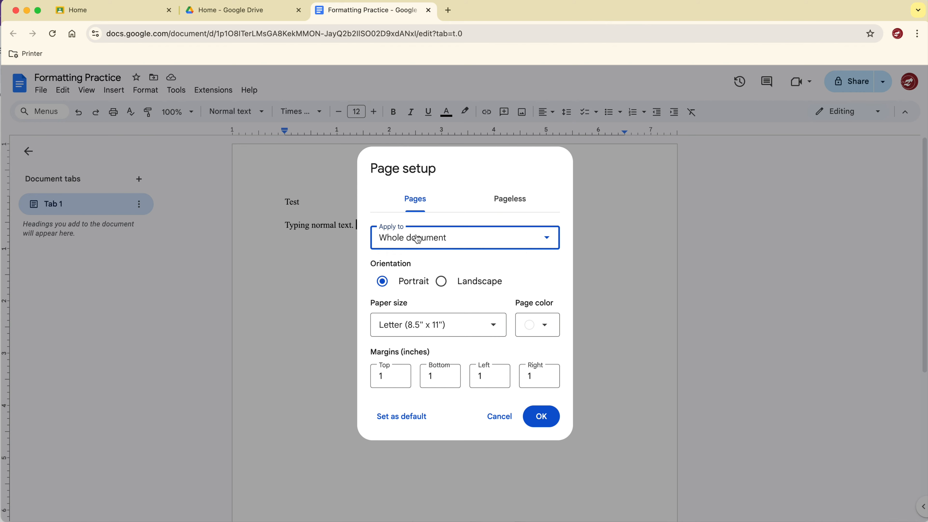
click(418, 245)
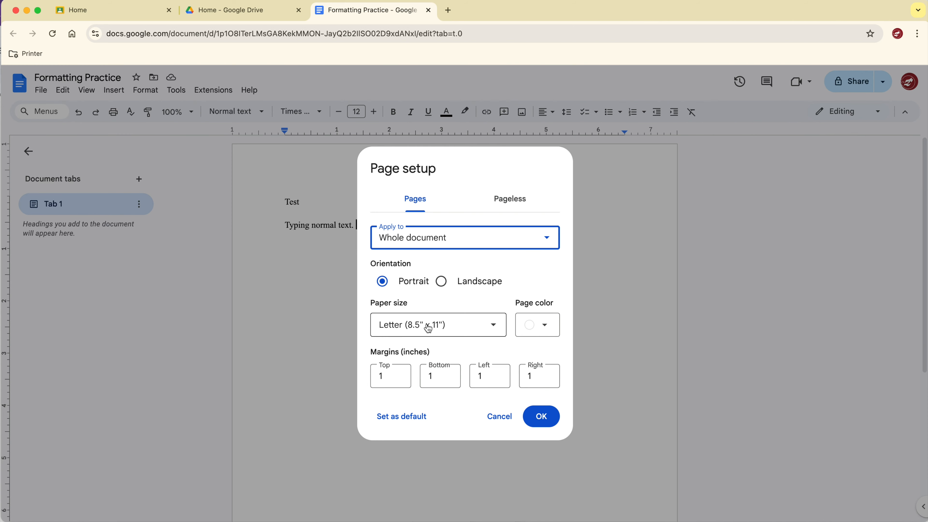
click(392, 377)
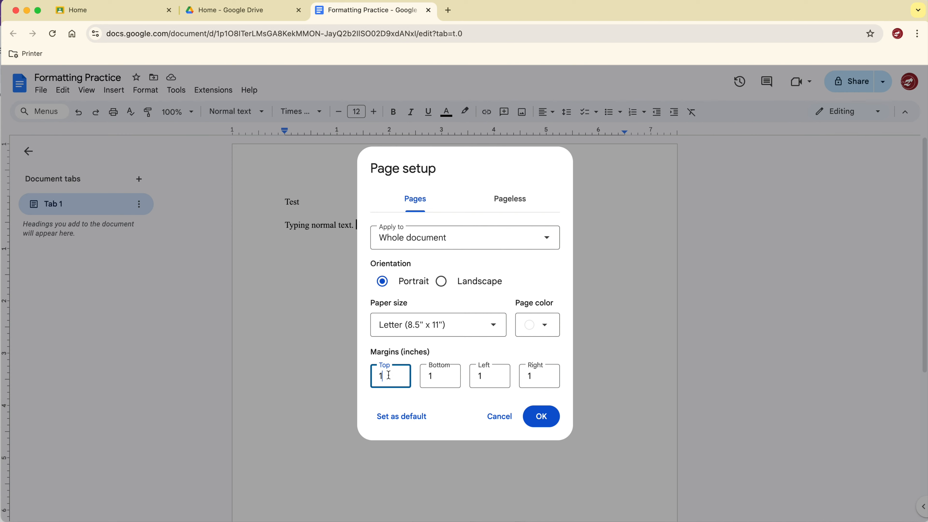
click(441, 376)
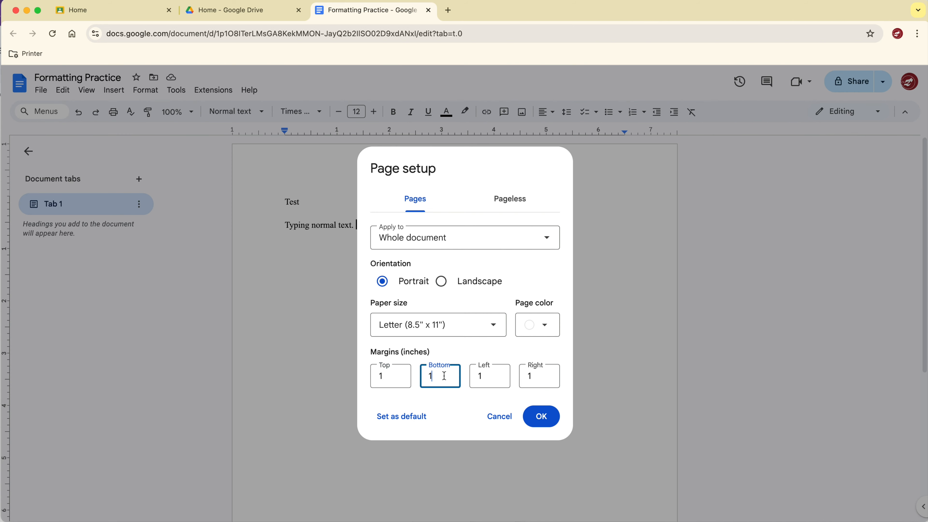
click(491, 376)
click(546, 376)
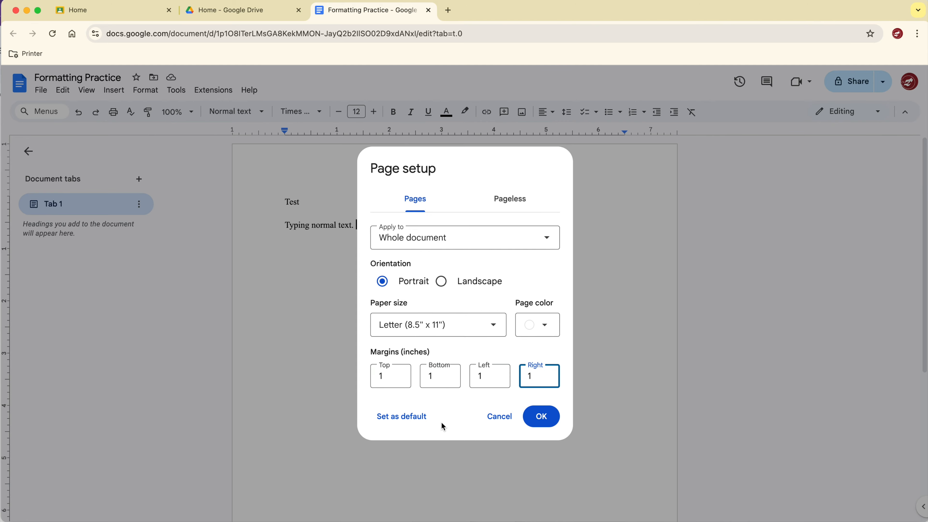
click(541, 424)
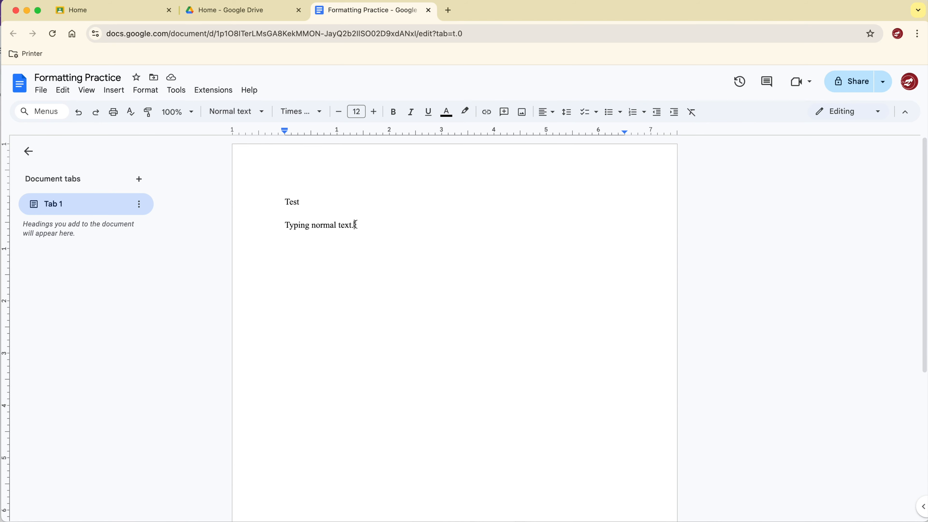
Copy the sentence and paste it several times after itself to fill two lines.
drag(356, 224, 289, 225)
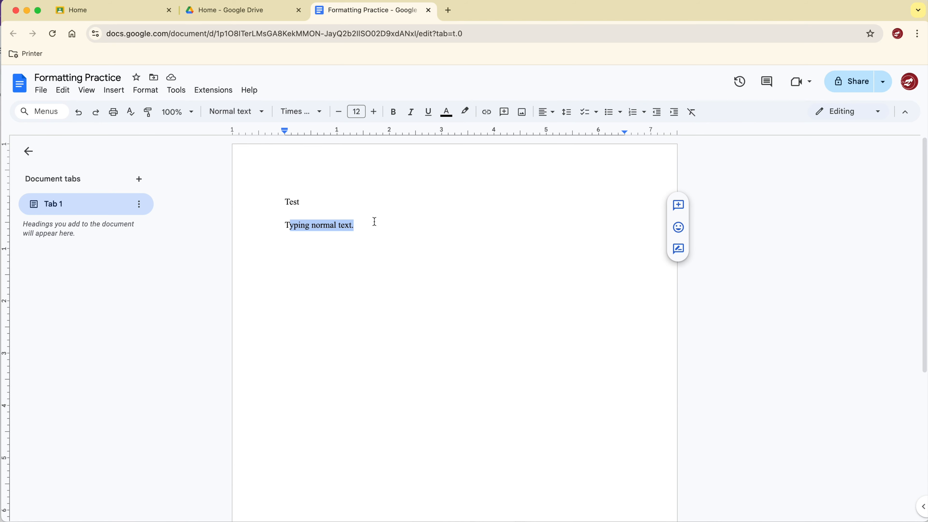
click(346, 225)
drag(354, 224, 285, 225)
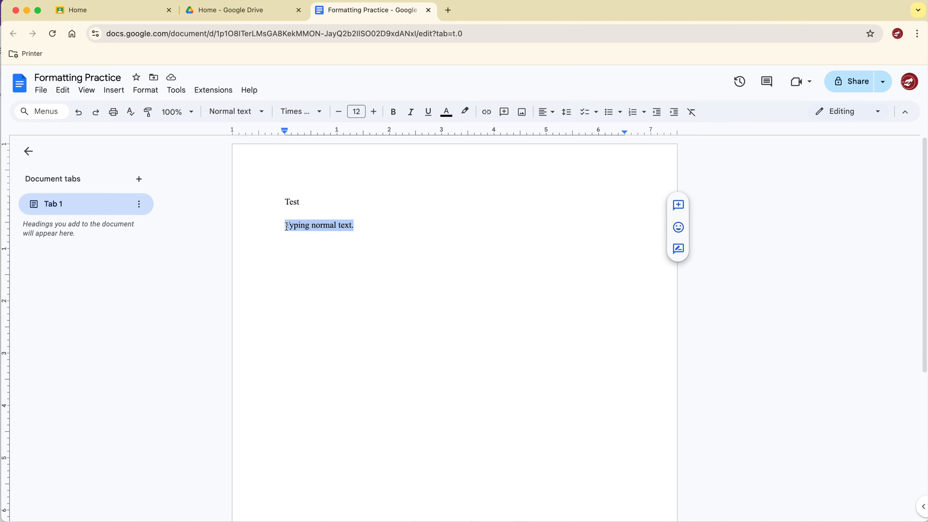
click(358, 226)
key(super+v)
key(super+v)
key(super+v)
key(super+v)
key(super+v)
key(super+v)
key(super+v)
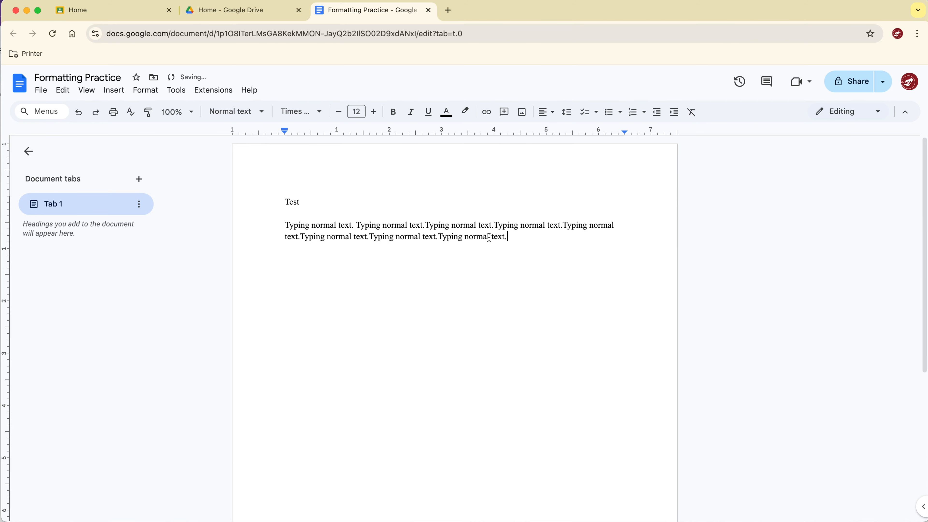
Select part of the paragraph and set its line spacing to Double.
drag(508, 237, 442, 235)
click(443, 236)
click(357, 225)
drag(365, 225, 408, 237)
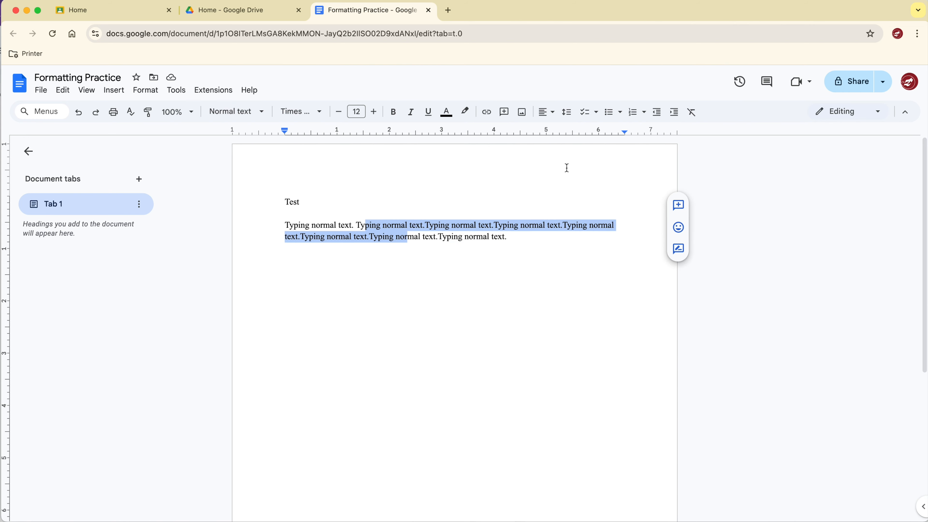
click(567, 113)
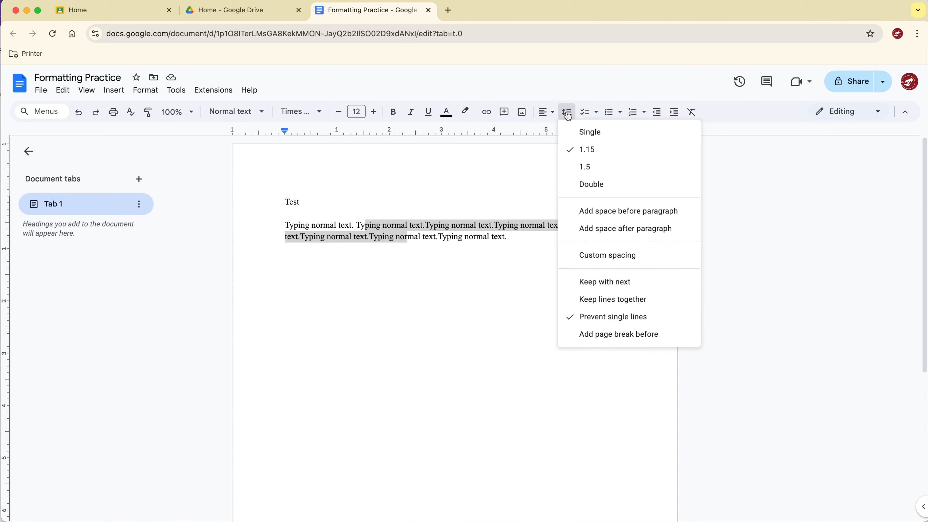
click(602, 184)
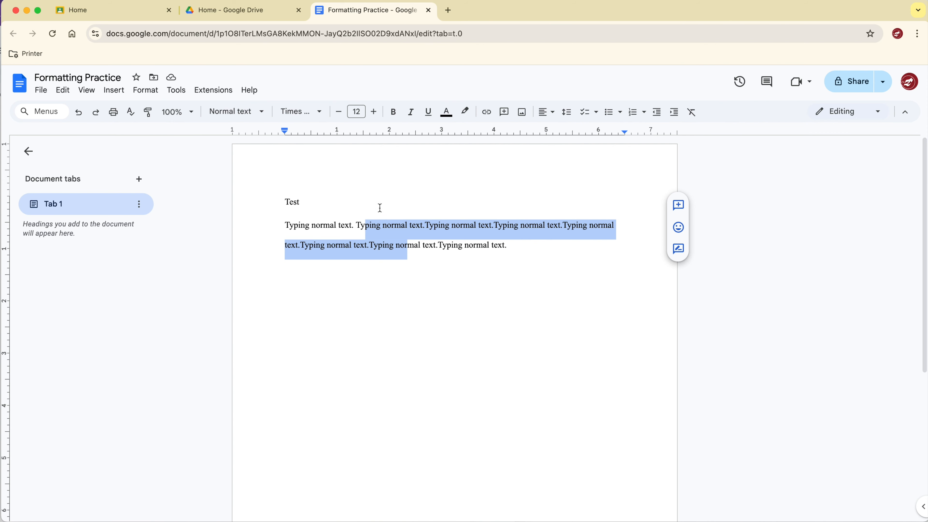
Update the Normal text style to match the double-spaced formatting.
click(261, 116)
mouse_move(266, 140)
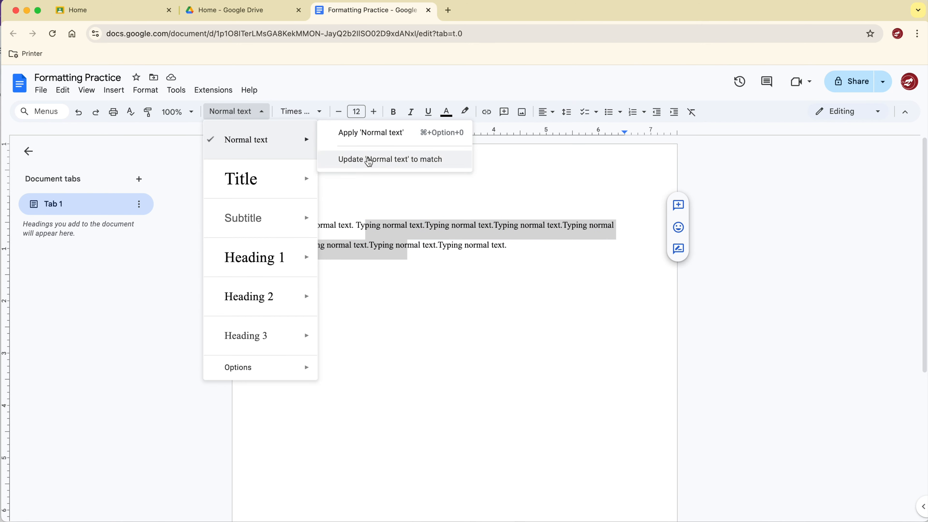
click(367, 158)
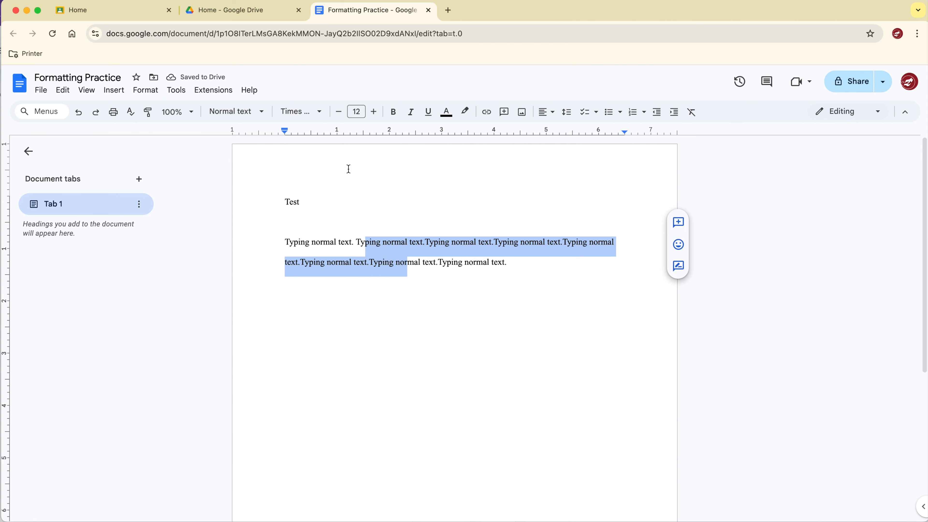
Replace the word Test on the first line with the text Heading 1.
click(251, 119)
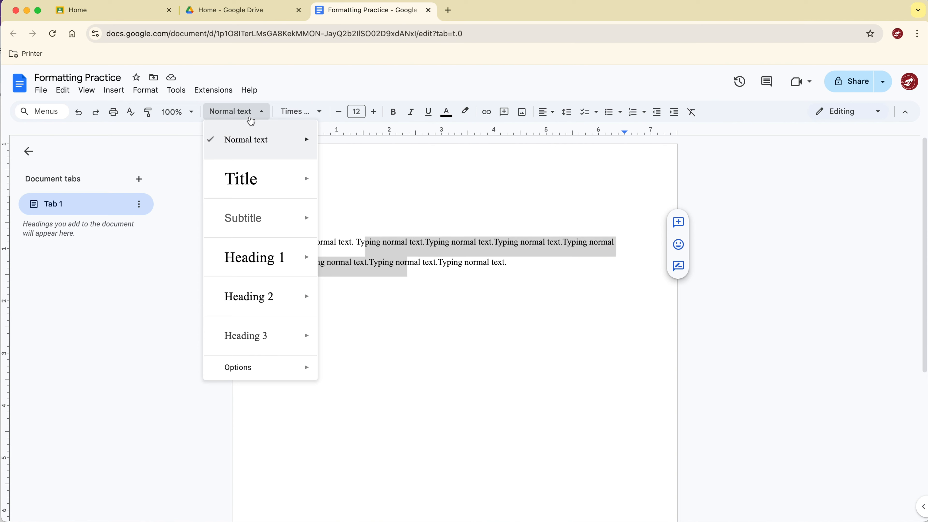
click(324, 208)
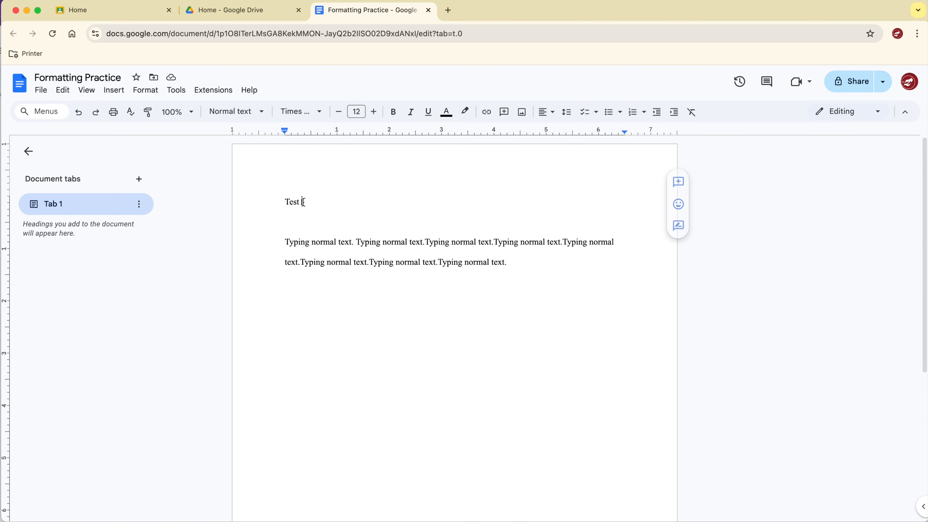
drag(305, 201, 281, 201)
text(Heading 1)
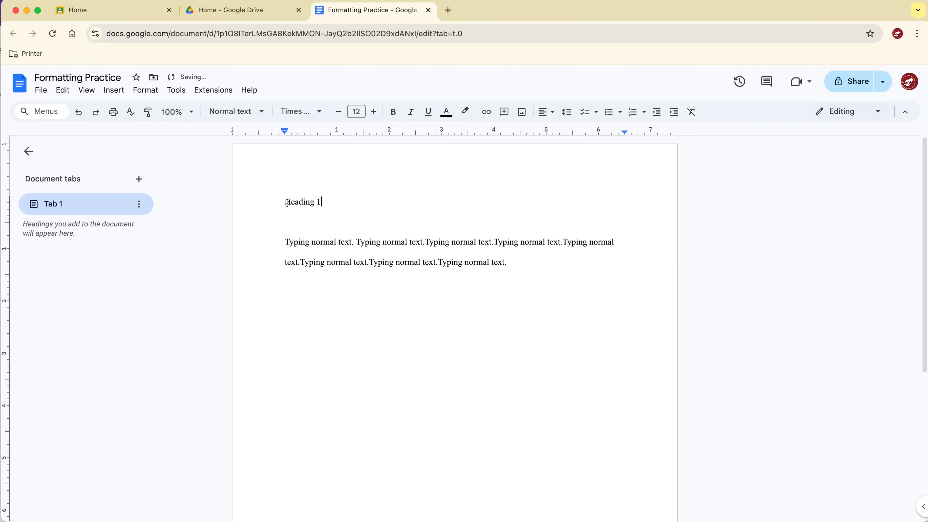
Make the Heading 1 line bold and update the Heading 1 style to match it.
triple_click(307, 202)
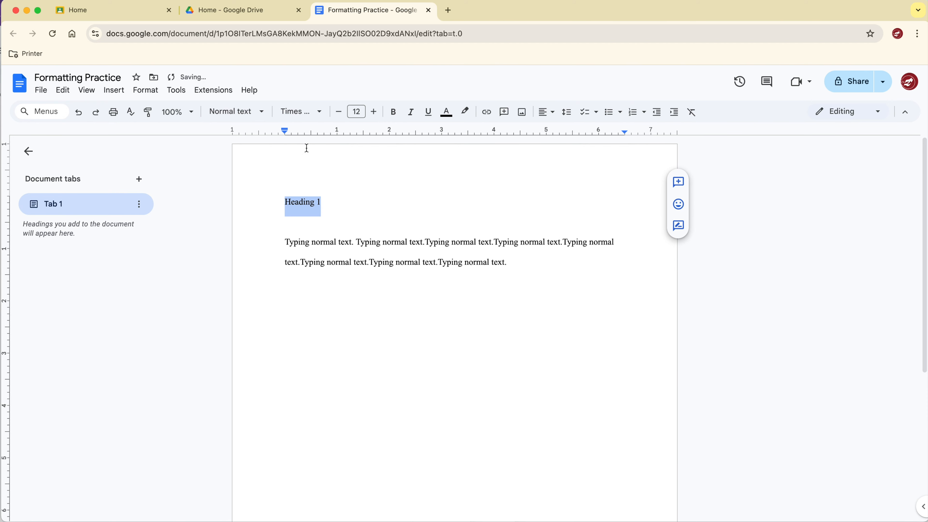
click(393, 111)
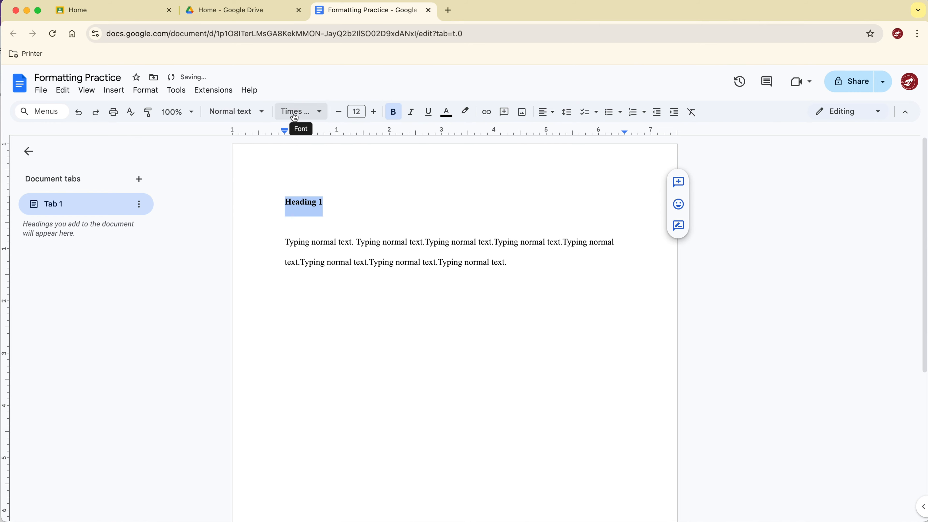
click(261, 115)
mouse_move(274, 262)
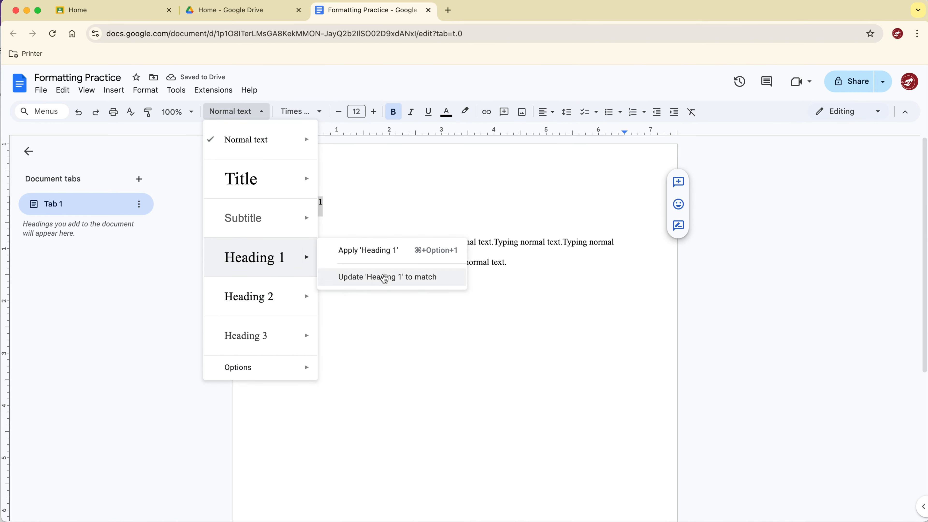
click(384, 278)
Delete the blank line between the Heading 1 line and the paragraph.
click(316, 223)
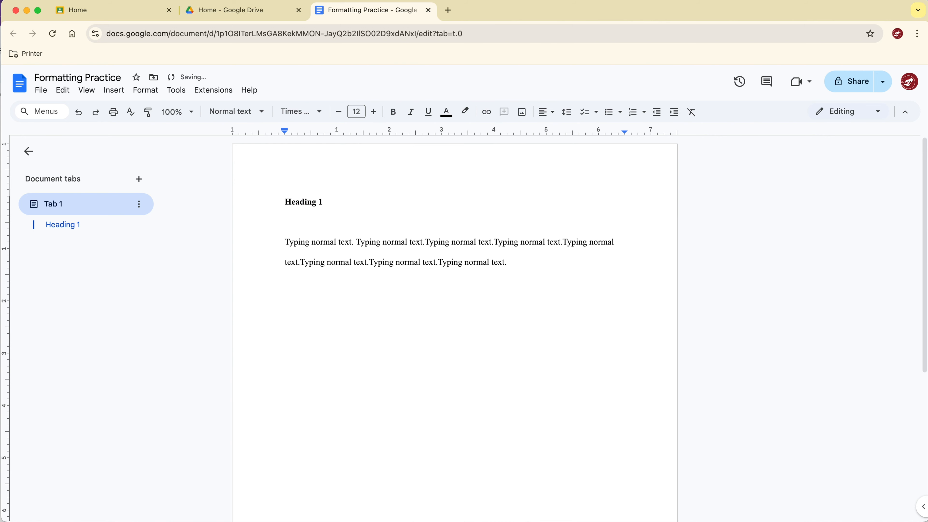
key(BackSpace)
Add a new line reading Heading 2 below the paragraph, leaving an empty line between them.
click(515, 244)
key(Return)
key(Return)
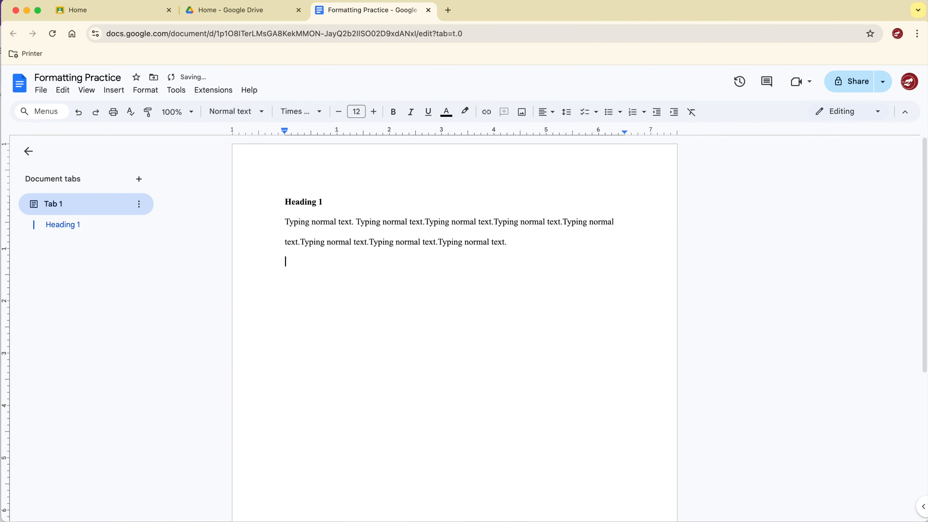
text(Heading 2)
Apply the Heading 1 style to the Heading 2 line and remove the blank line above it.
key(Left)
key(Left)
click(239, 112)
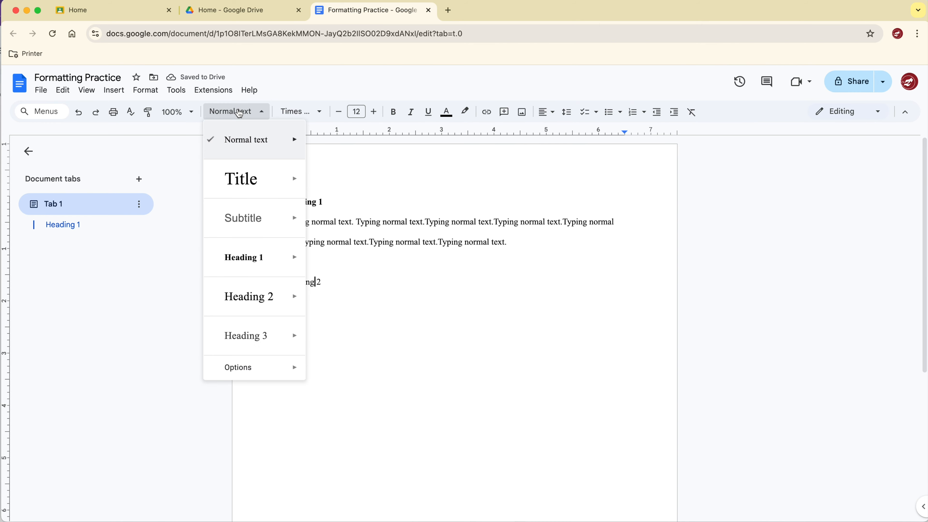
click(258, 257)
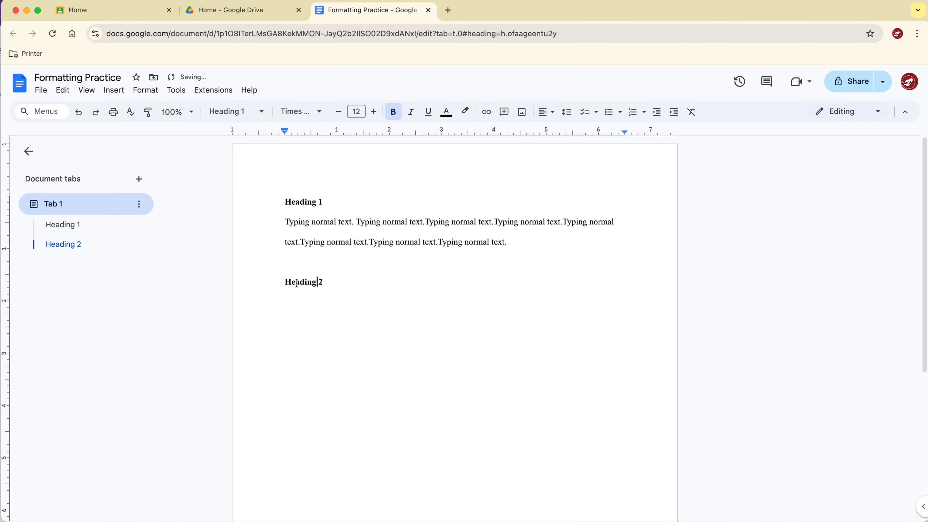
click(296, 257)
key(BackSpace)
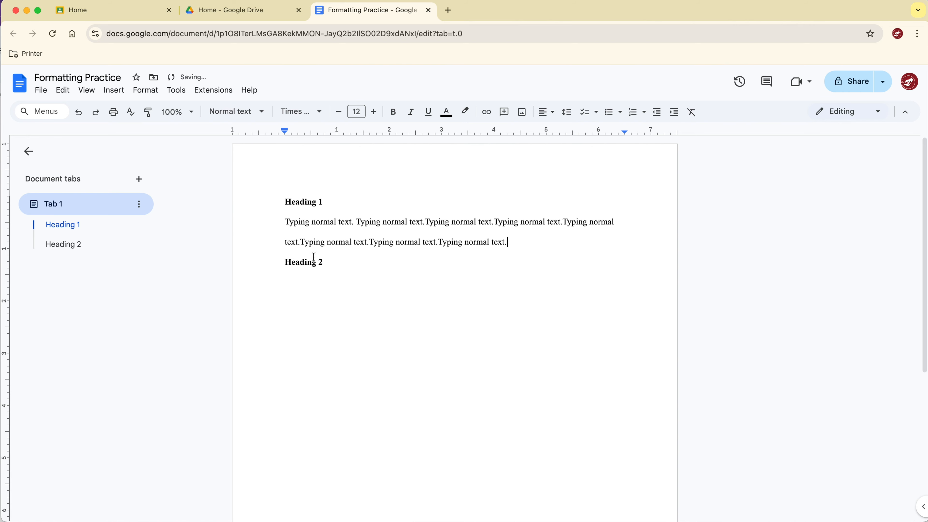